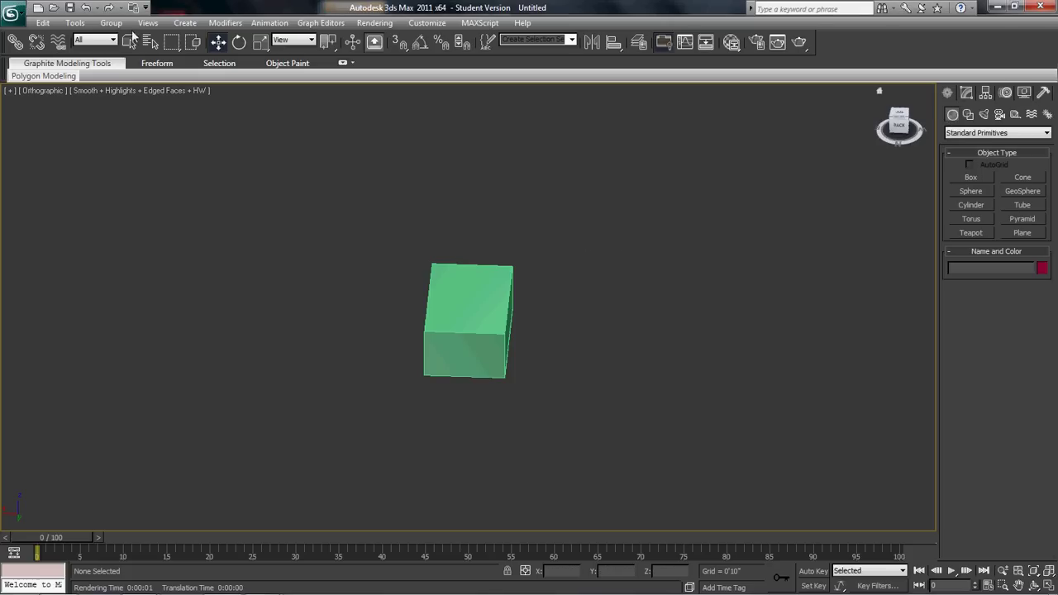
left_click(185, 24)
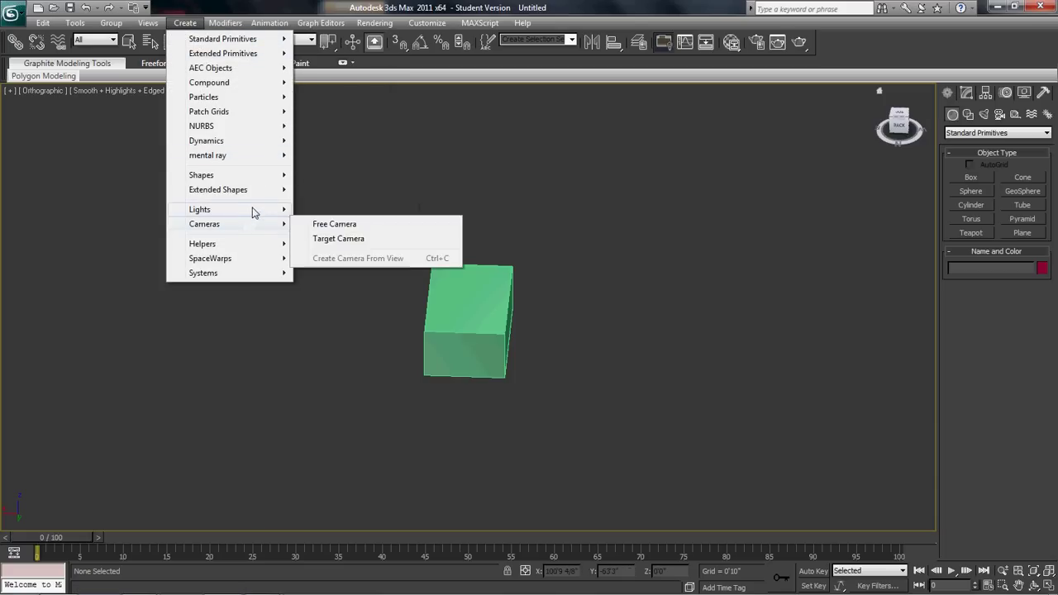
mouse_move(255, 213)
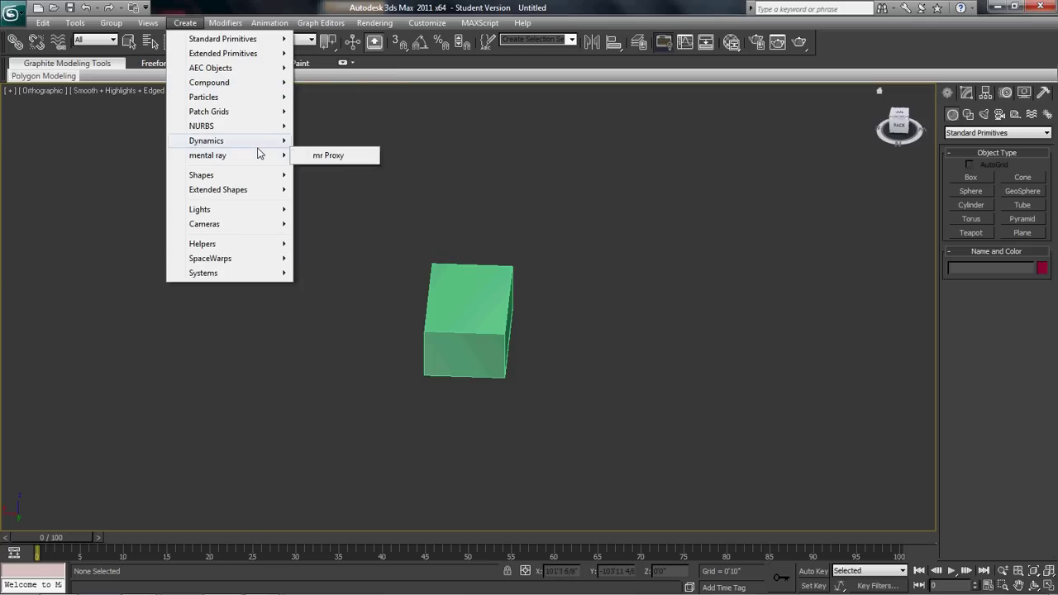
mouse_move(258, 147)
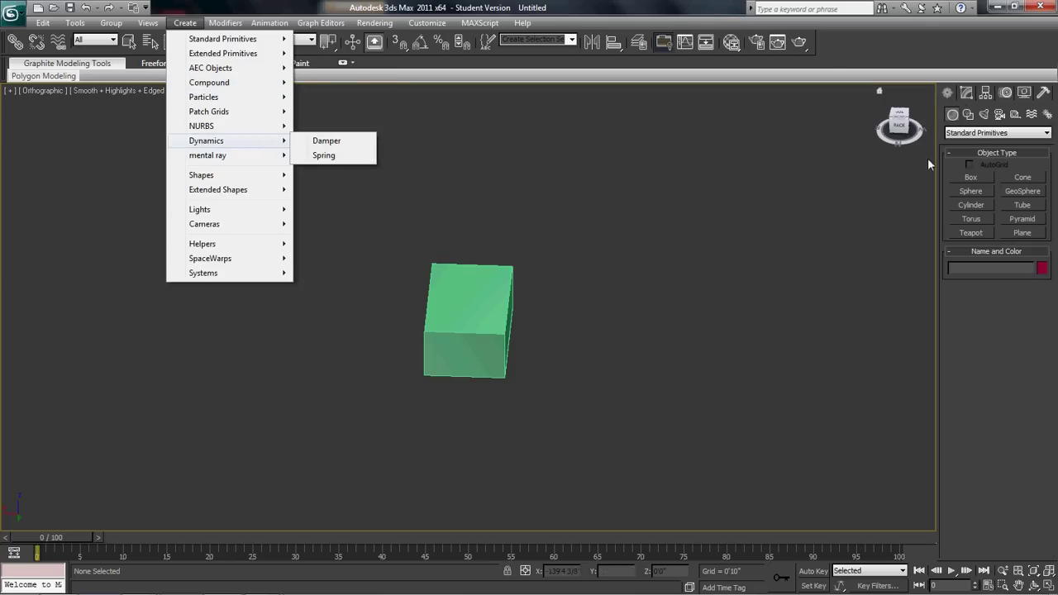
Step: Create a box about 128'11" long, 68' wide and 57' high beside the small green box
left_click(953, 114)
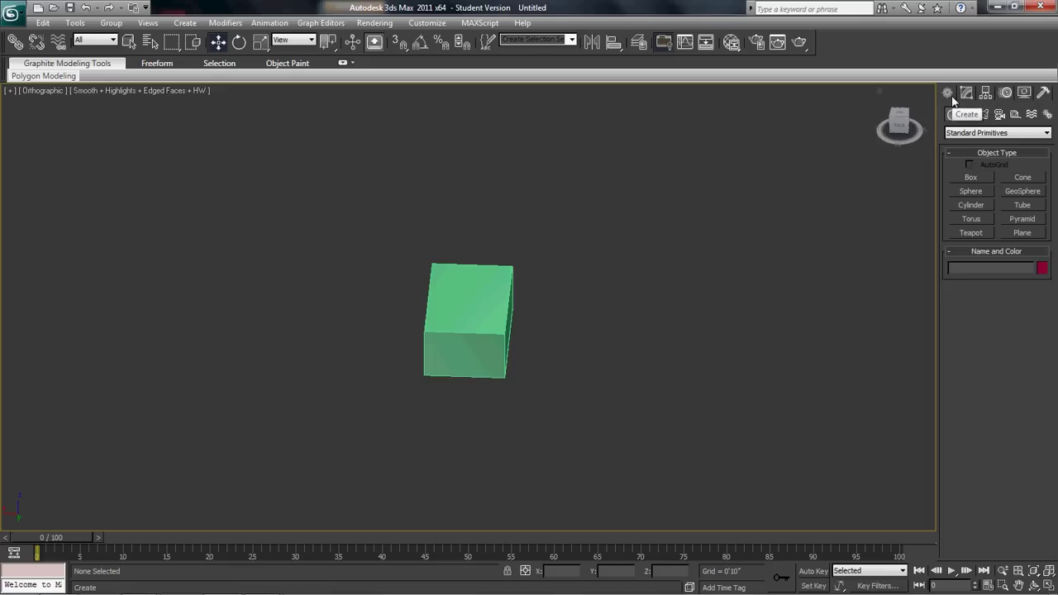
left_click(971, 177)
left_click_drag(666, 247, 838, 448)
left_click(859, 314)
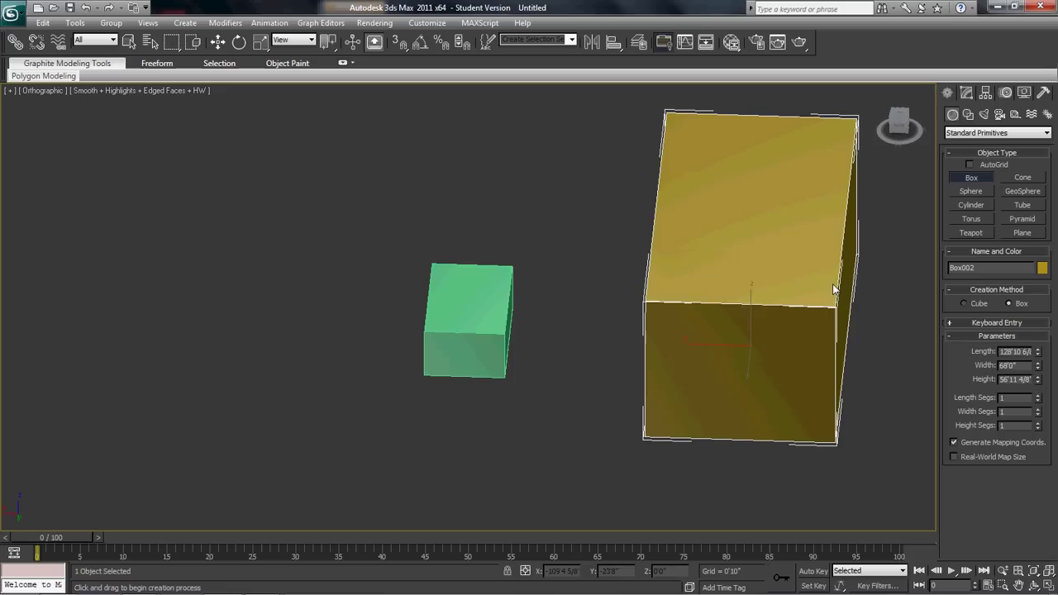
Step: Create a cylinder with a radius of about 39' on the opposite side of the small green box from the large box
left_click(971, 204)
left_click_drag(198, 292, 207, 331)
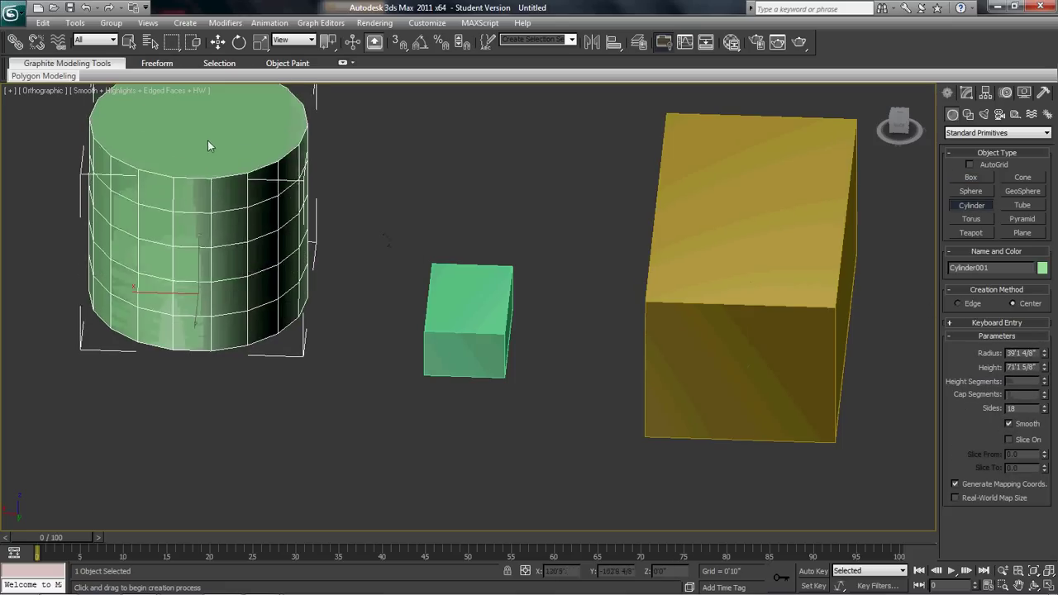
left_click(207, 141)
Step: Create a tube in front of the cylinder with radii of about 15'4" and 24'4"
left_click(1021, 205)
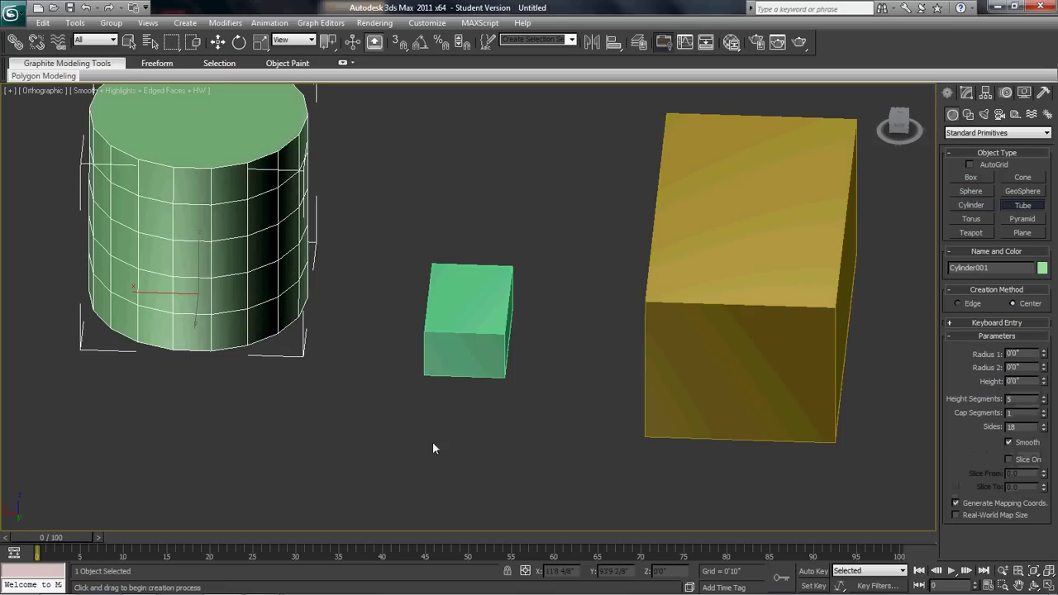
left_click_drag(176, 417, 216, 417)
left_click(238, 418)
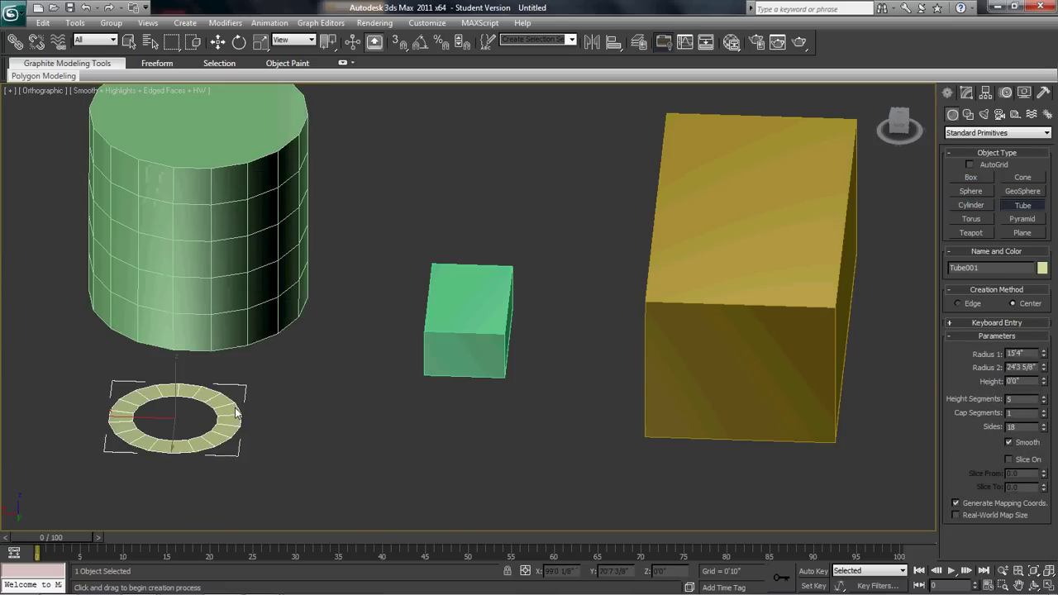
Step: Create a flat plane about 72'3" long and 75'9" wide in front of the small green box
left_click(968, 114)
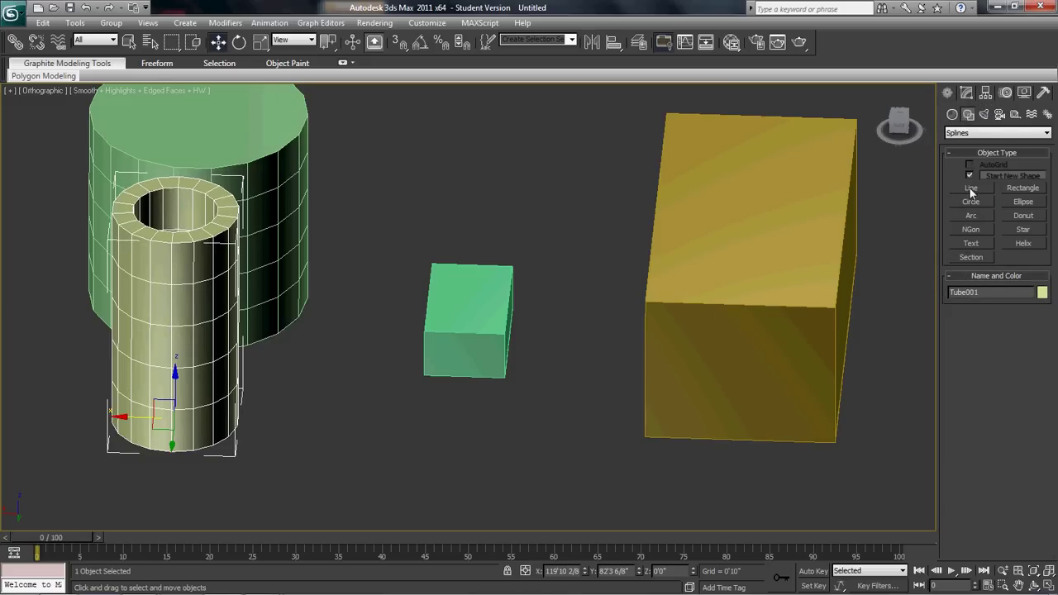
left_click(951, 114)
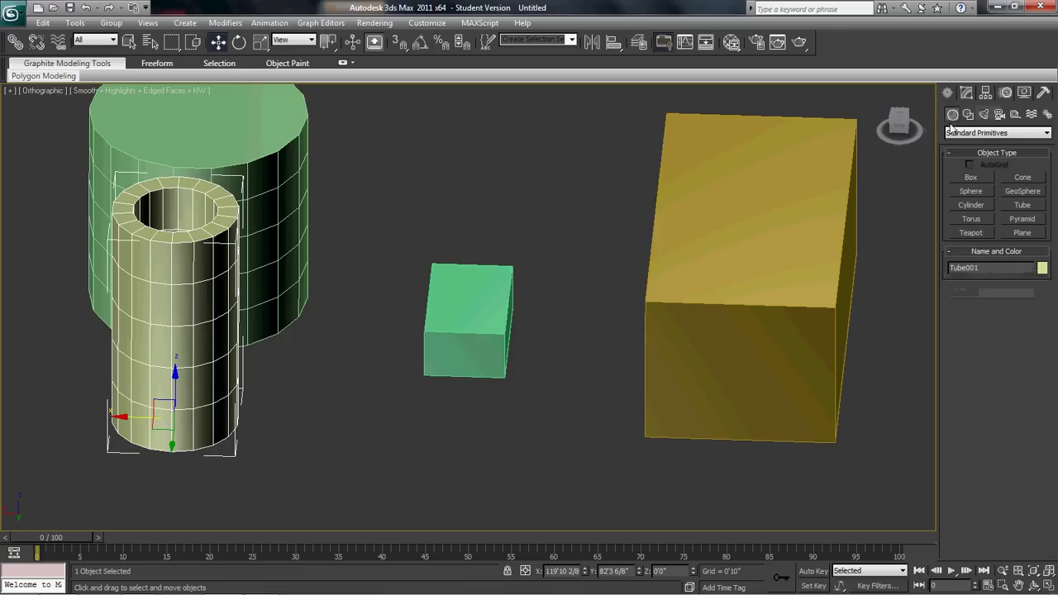
left_click(1023, 234)
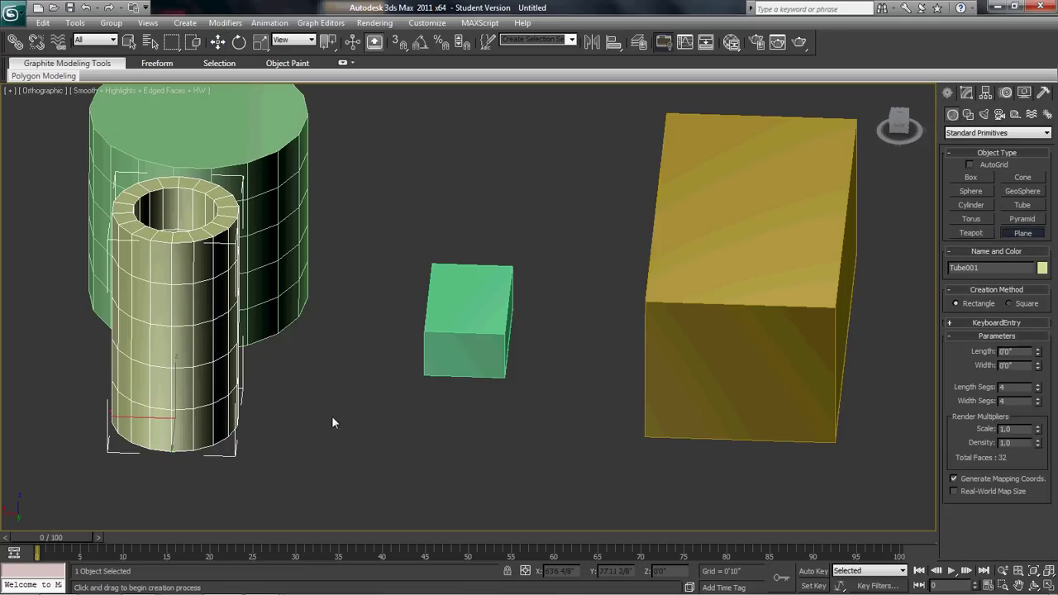
left_click_drag(332, 415, 542, 525)
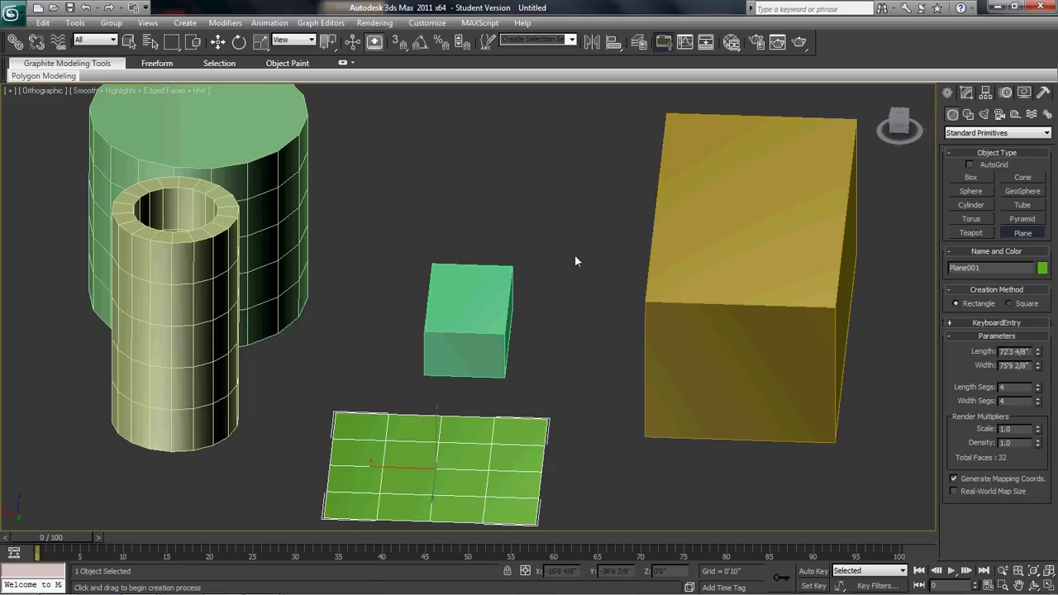
key("w")
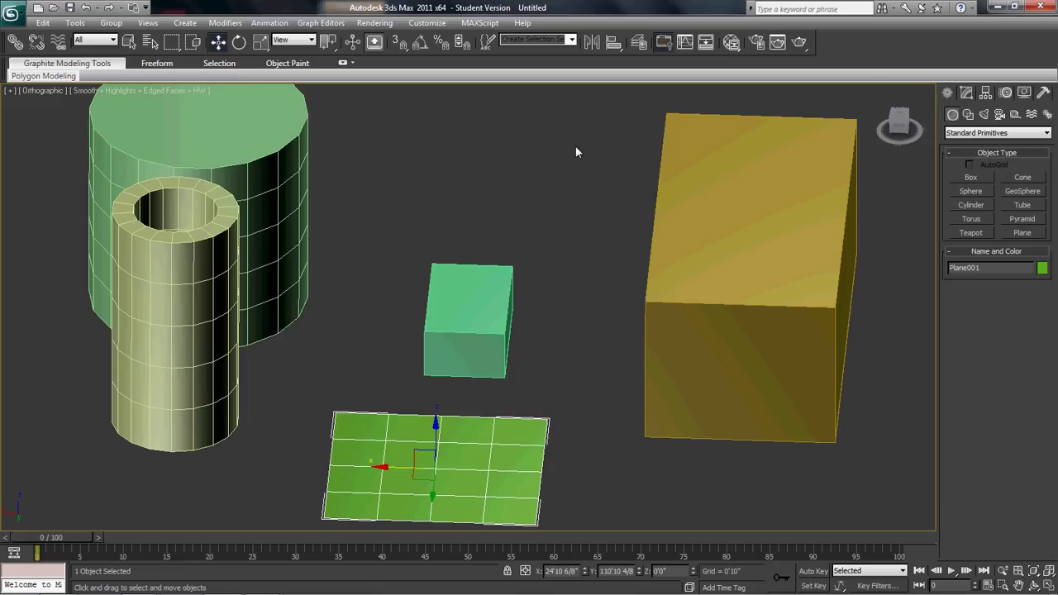
Step: Set the plane's length and width segments to 1 each
left_click(967, 93)
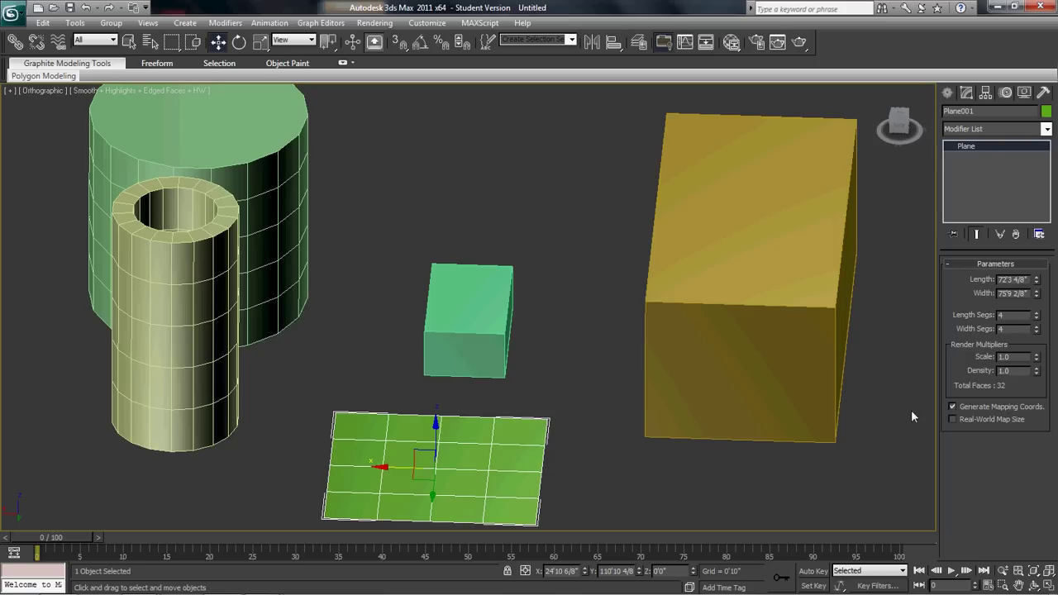
left_click_drag(1037, 317, 1049, 371)
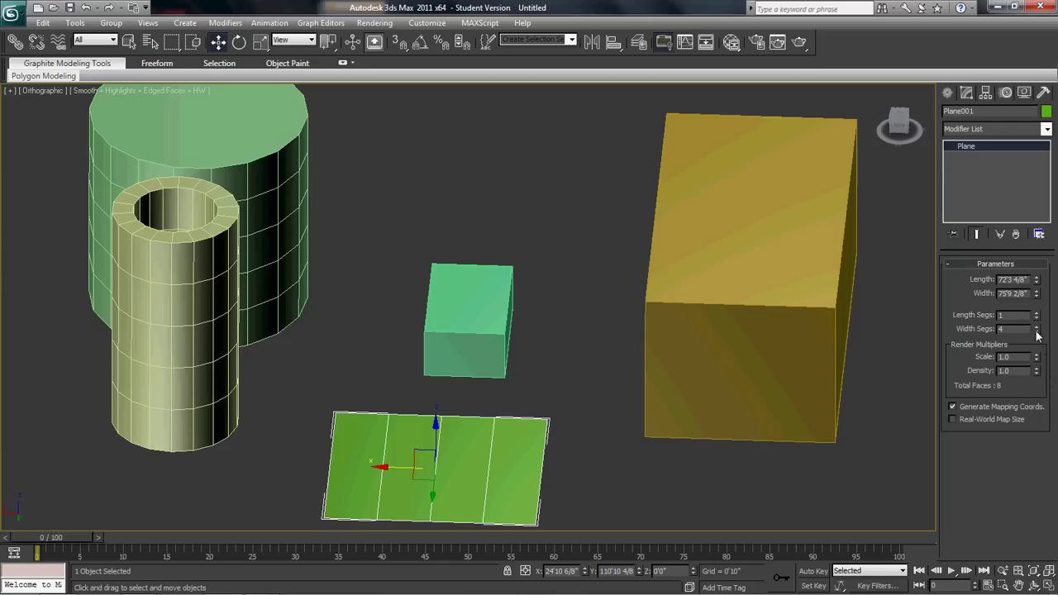
left_click_drag(1037, 329, 1048, 380)
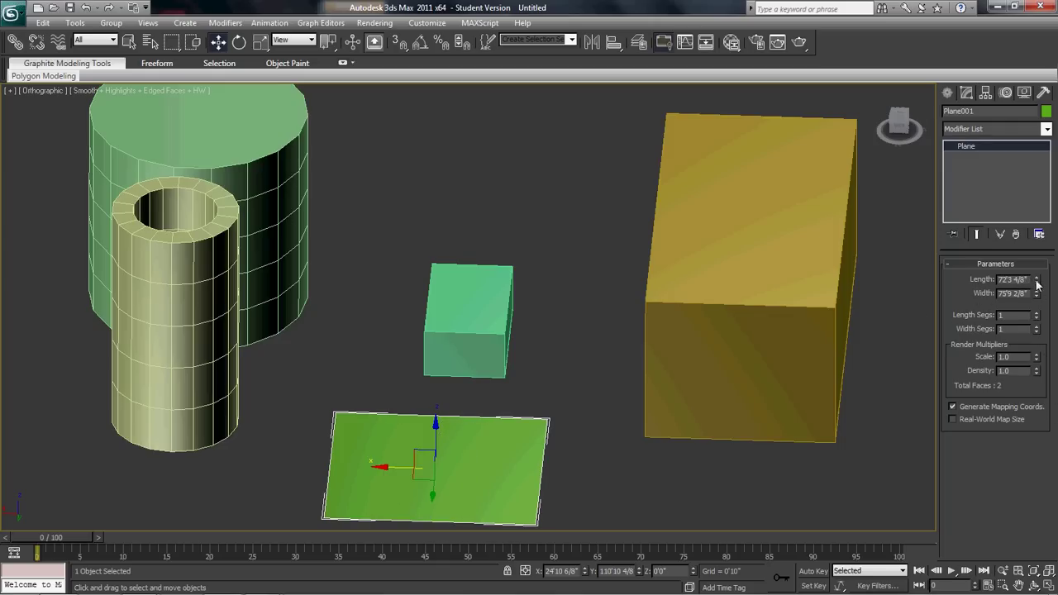
left_click_drag(1037, 280, 1048, 228)
right_click(1048, 228)
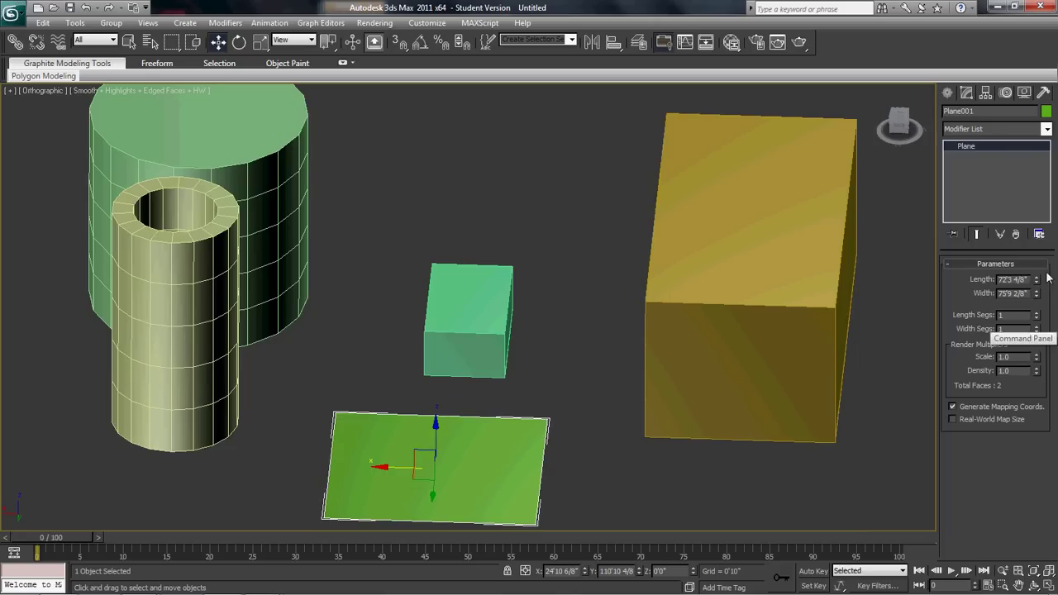
left_click_drag(1037, 293, 1036, 330)
right_click(1037, 331)
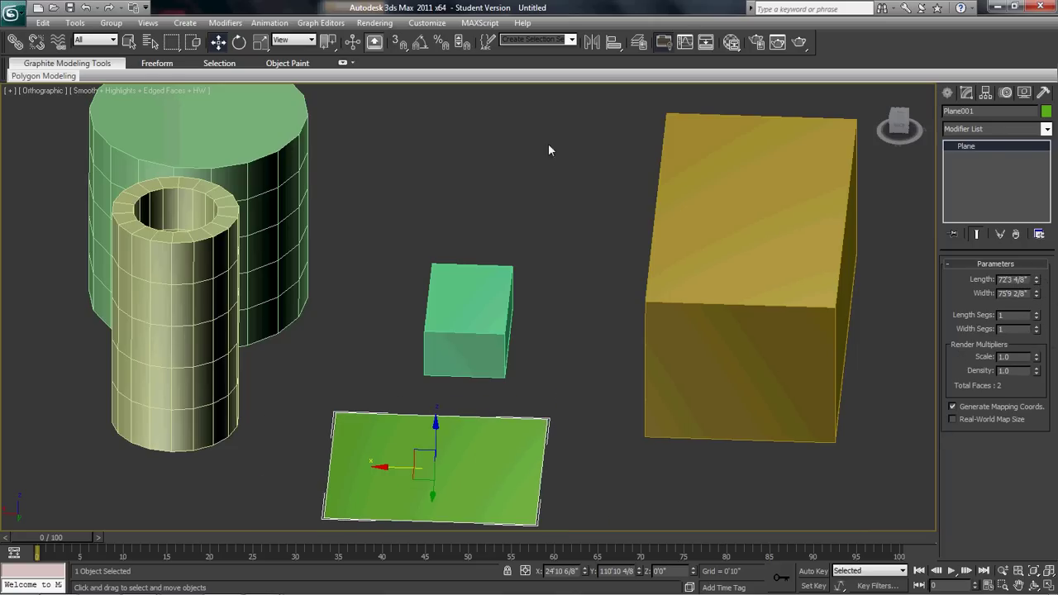
Step: Move only the plane's pivot along X to its side edge nearest the large yellow box
left_click(987, 94)
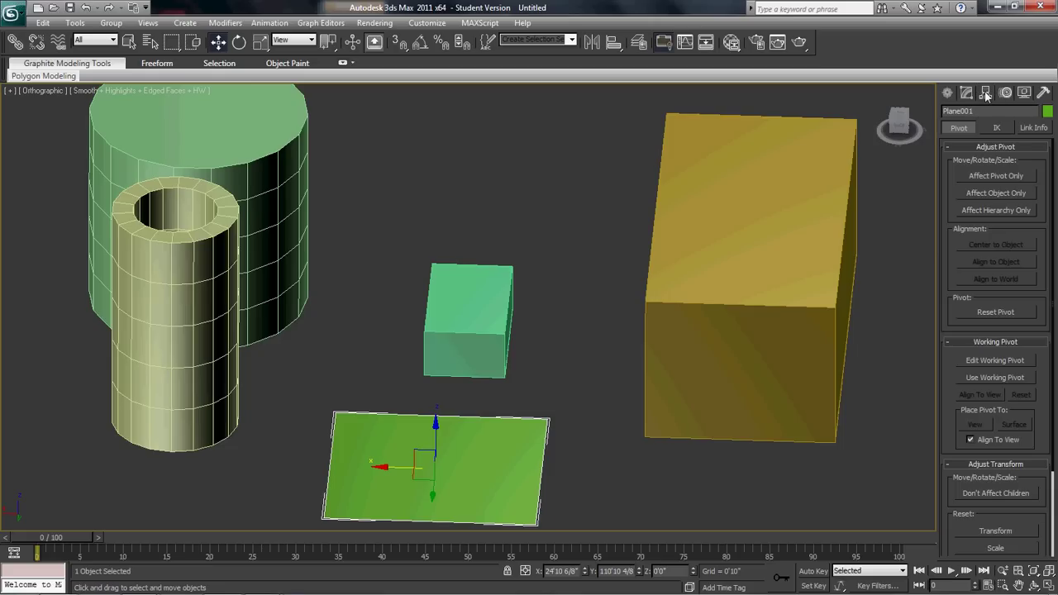
left_click(975, 176)
left_click_drag(393, 474, 499, 478)
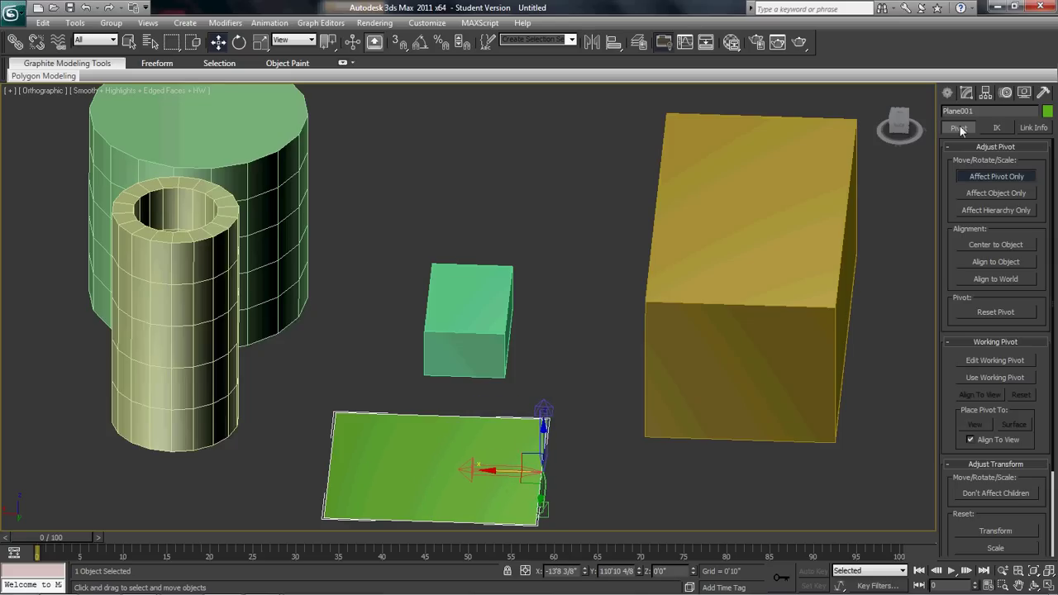
left_click(964, 93)
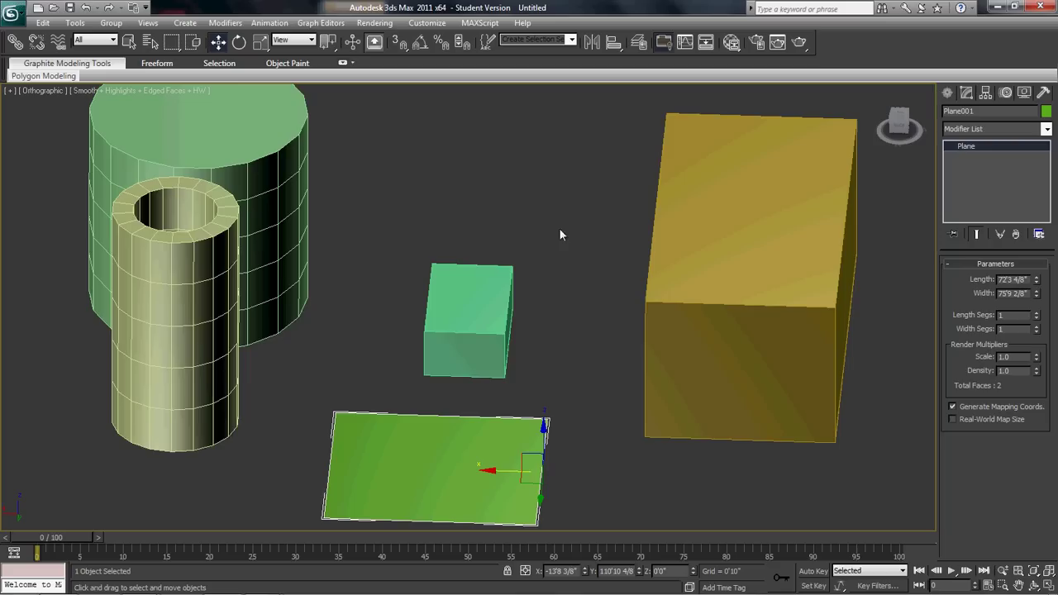
Step: Try rotating the plane about its relocated pivot
key("e")
left_click_drag(505, 458, 374, 386)
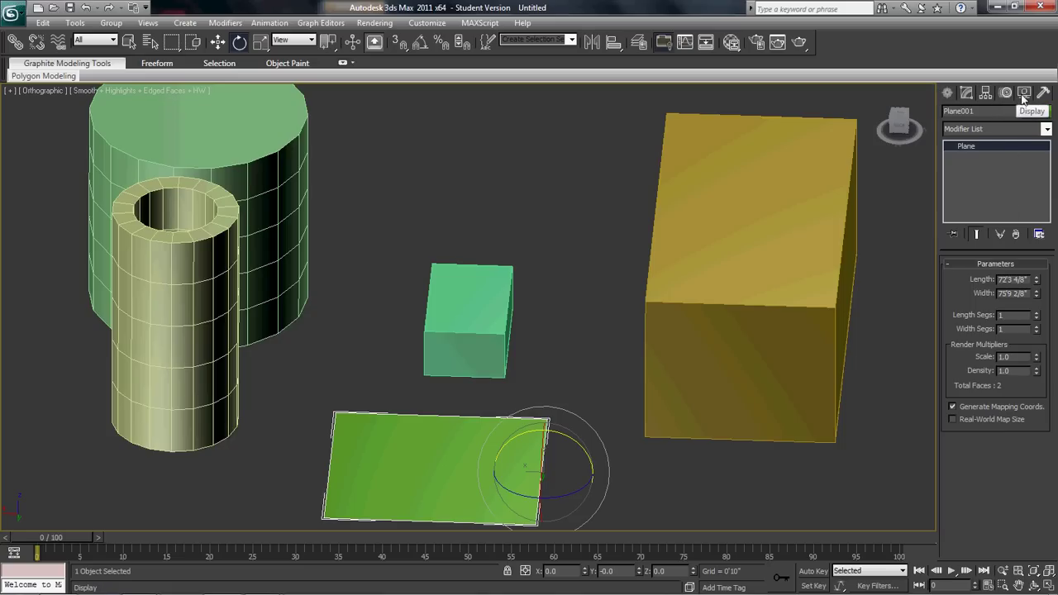
left_click(948, 93)
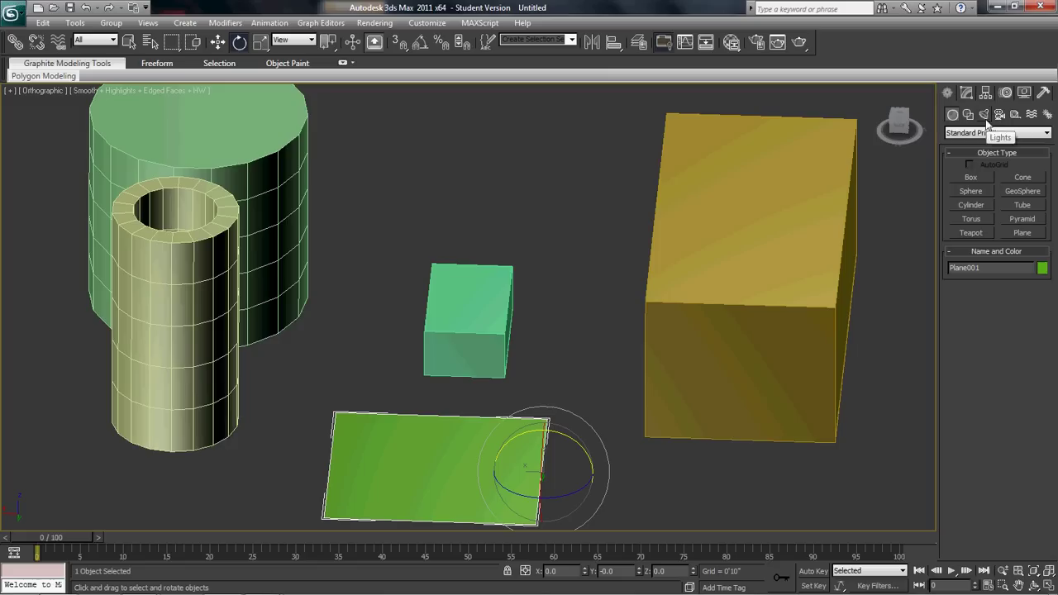
left_click(966, 93)
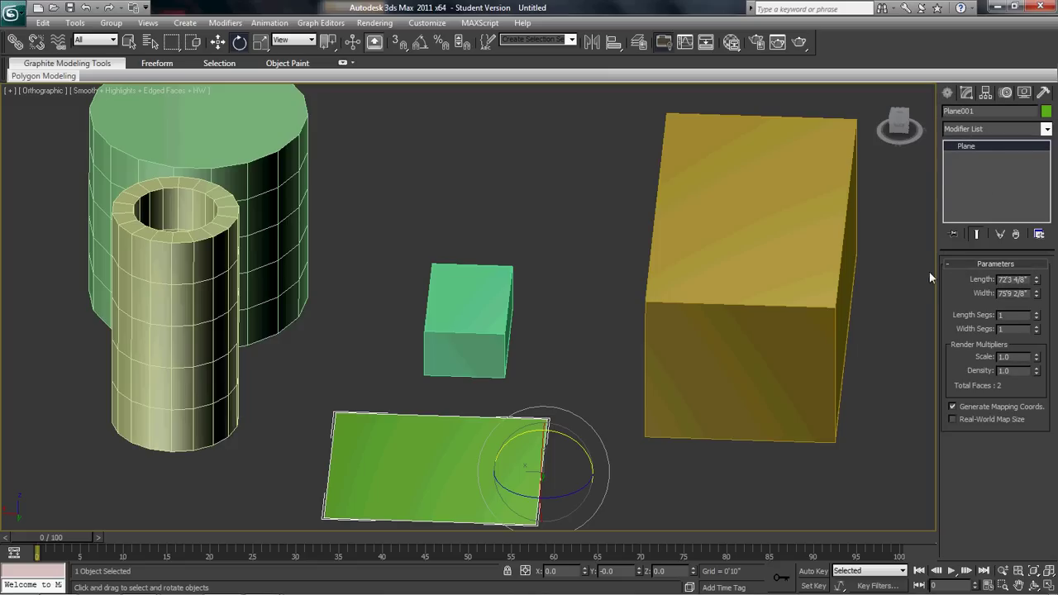
Step: Look through the full list of modifiers available for the plane, from selection modifiers to object-space modifiers
left_click(1046, 130)
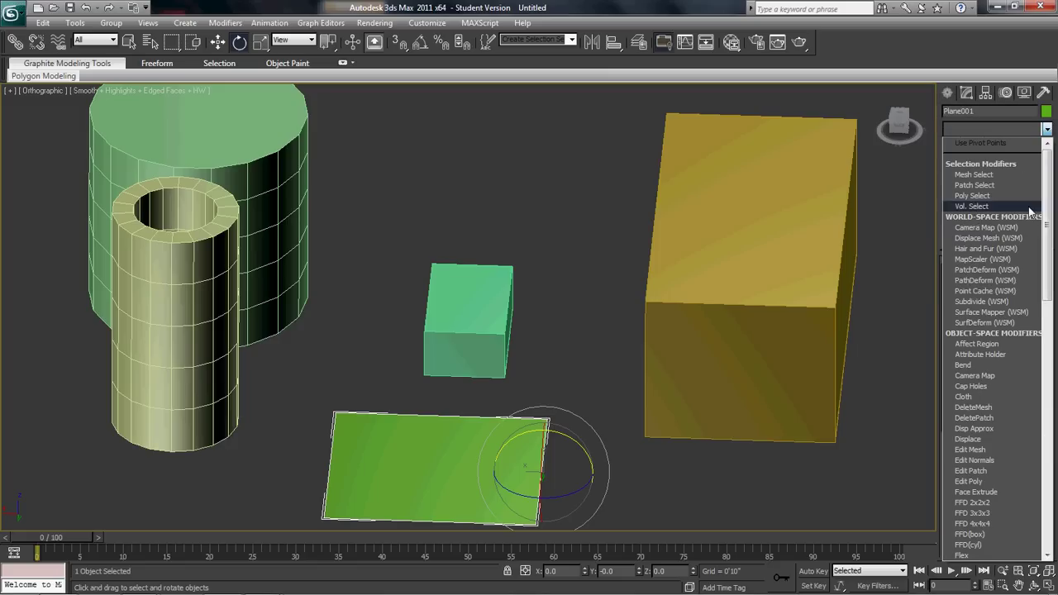
left_click_drag(1051, 178, 1051, 523)
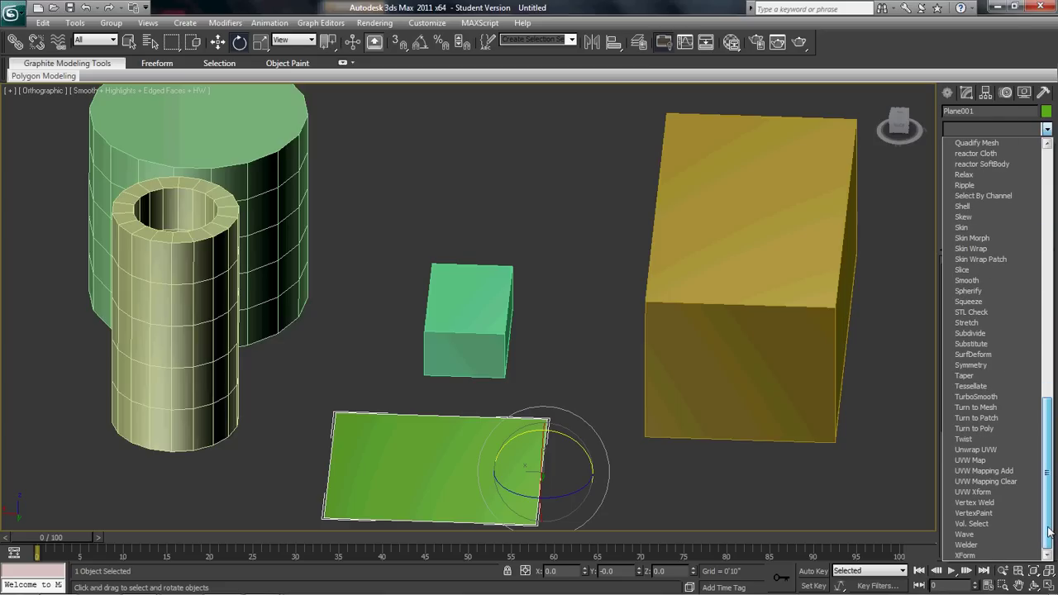
left_click_drag(1050, 531, 1052, 147)
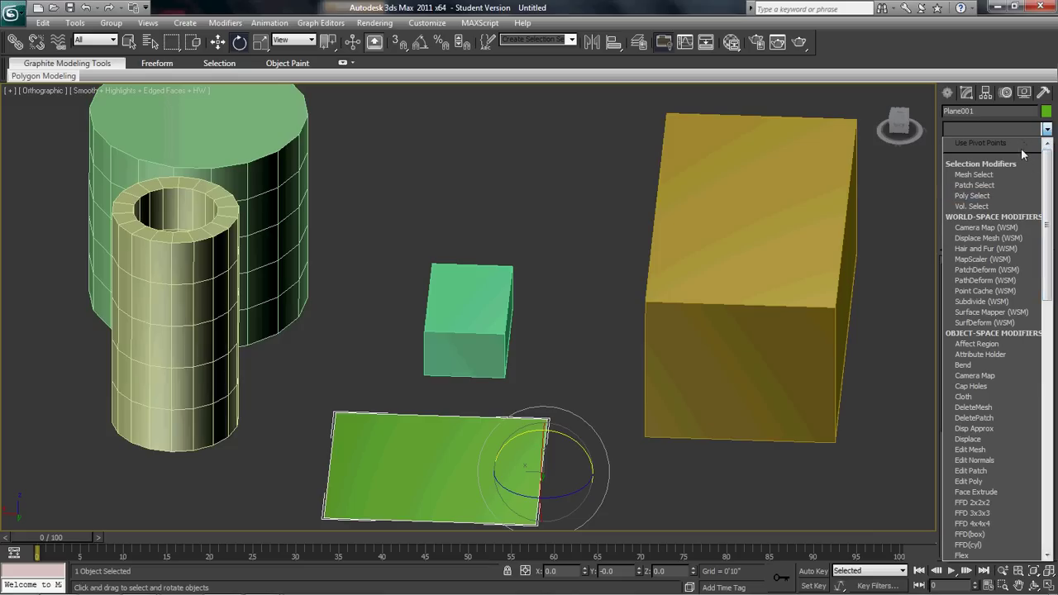
left_click(967, 93)
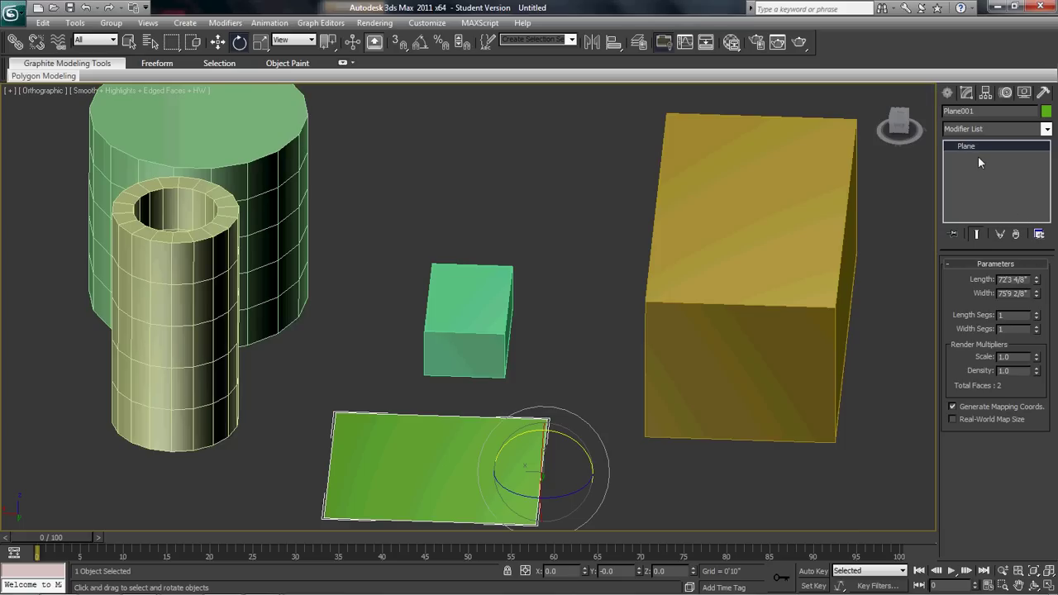
mouse_move(264, 588)
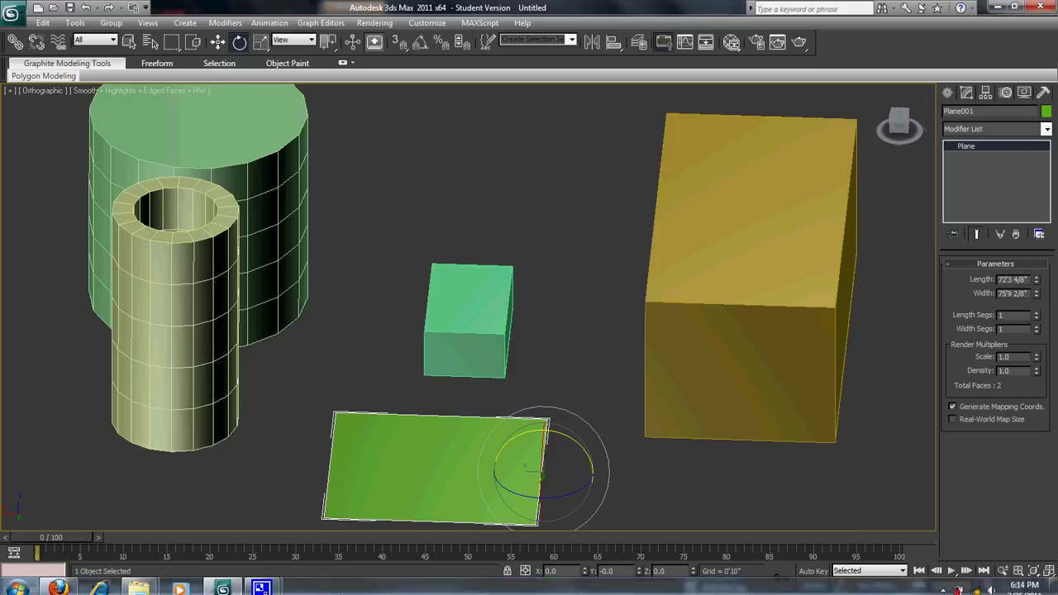